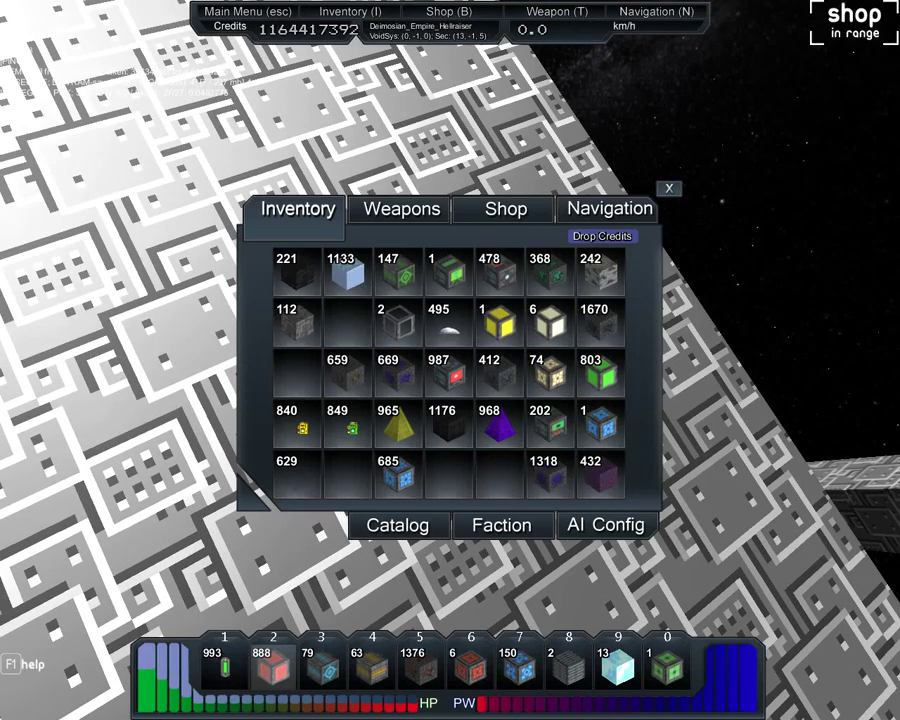
# - Sell the 1318 Insanium L5, 659 Quantanium L1 and 669-block stacks to the shop
pyautogui.moveTo(545, 470); pyautogui.dragTo(232, 335)
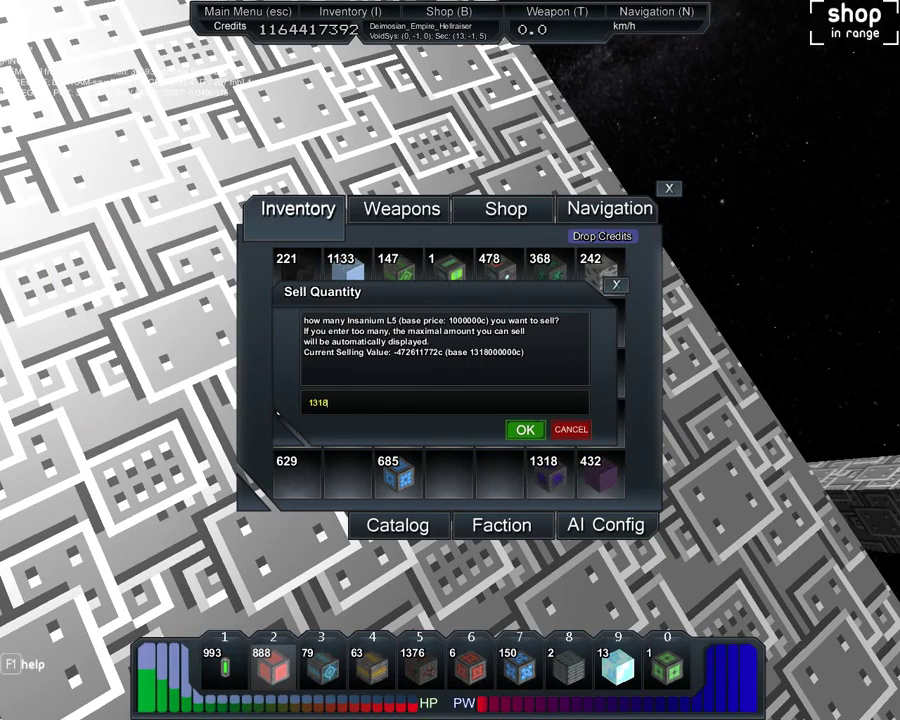
pyautogui.press('Return')
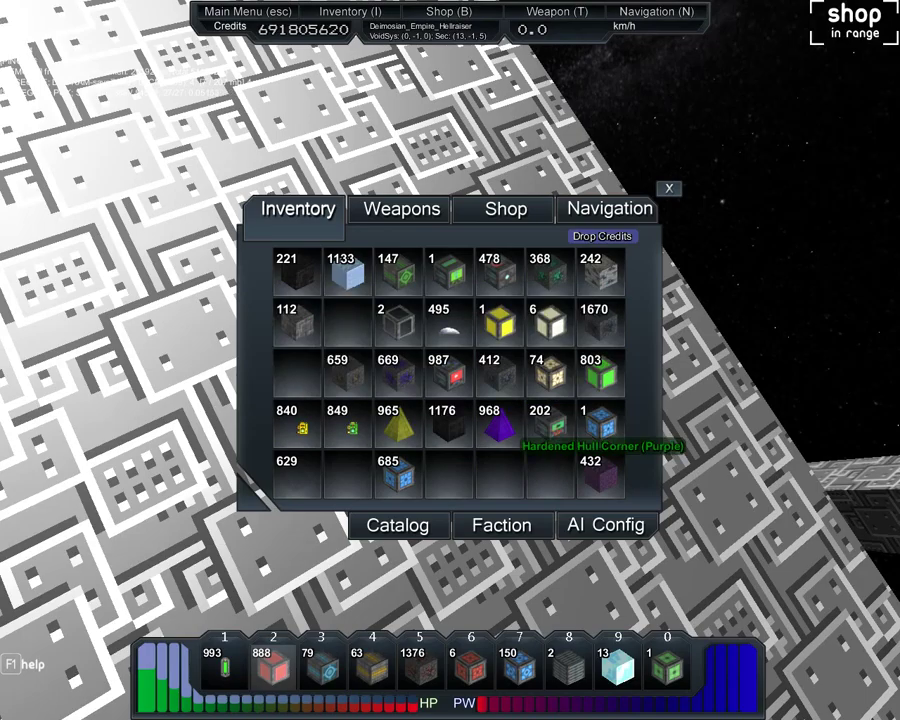
pyautogui.moveTo(337, 370); pyautogui.dragTo(150, 335)
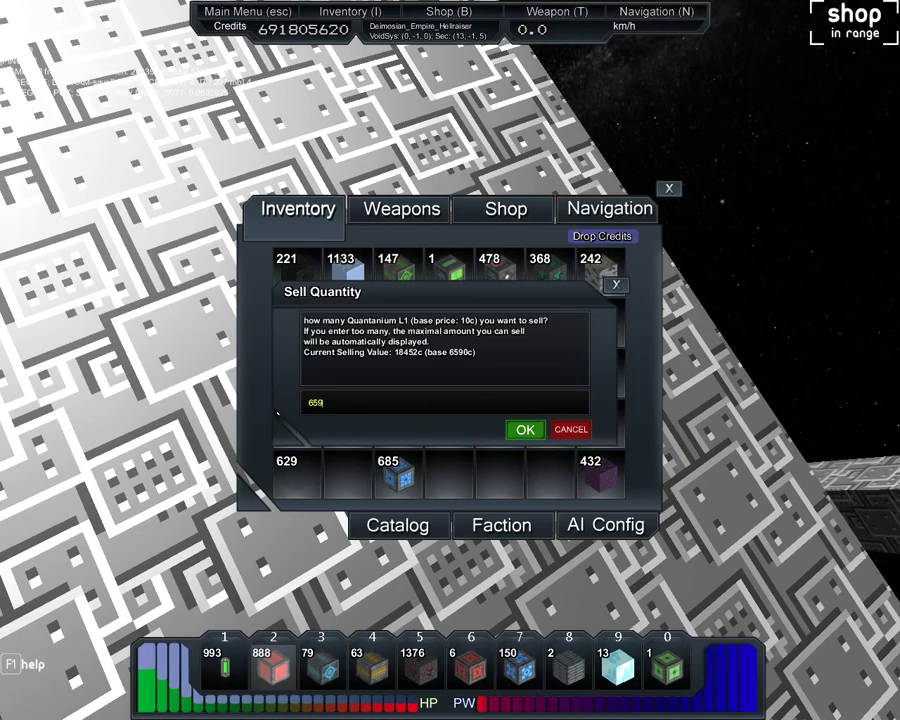
pyautogui.press('Return')
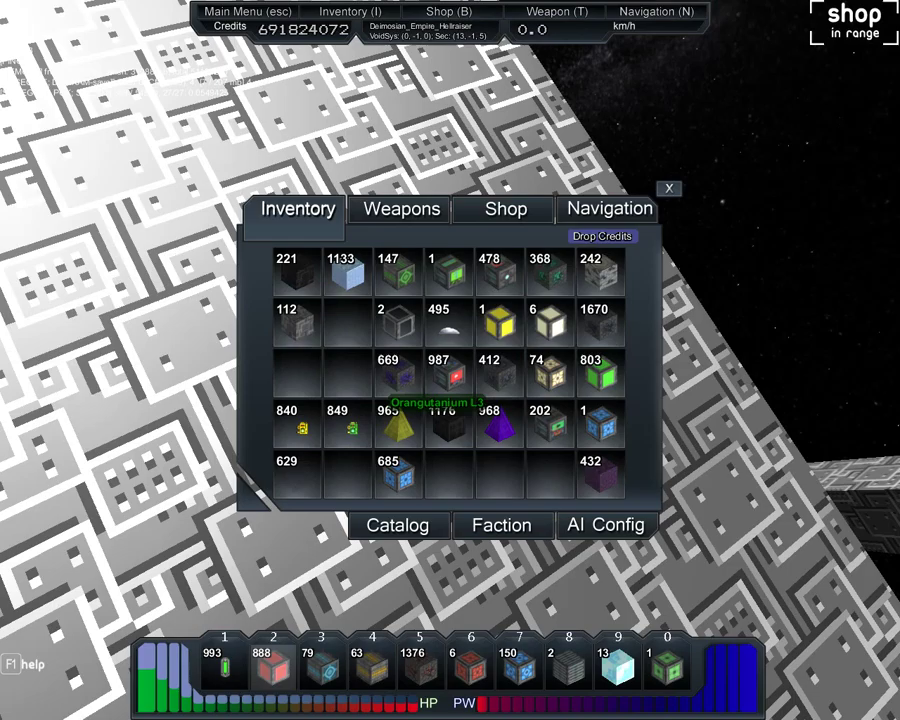
pyautogui.moveTo(388, 375); pyautogui.dragTo(210, 338)
pyautogui.press('Return')
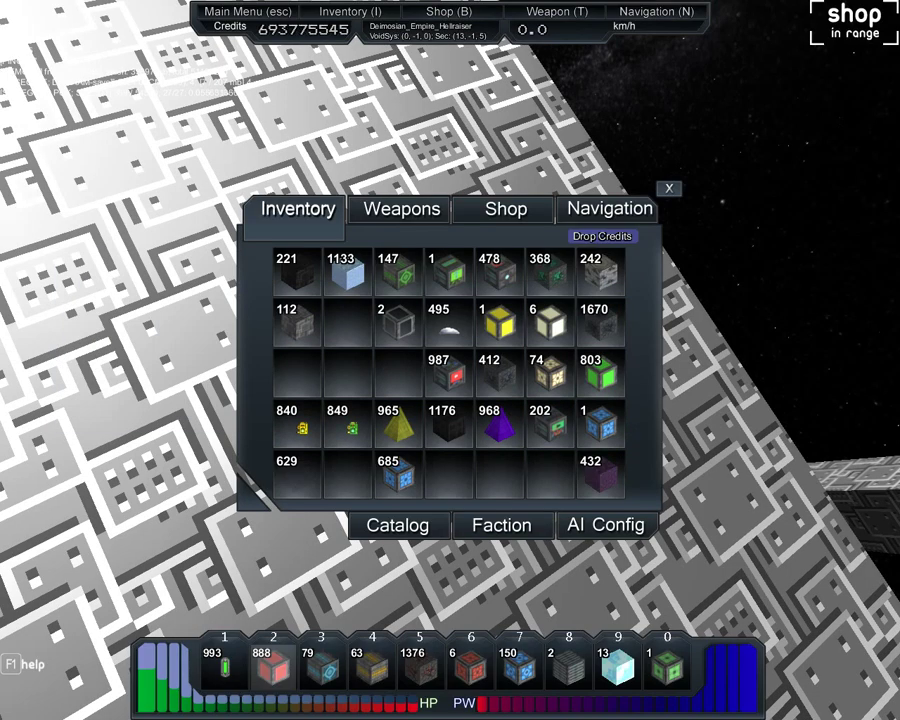
# - Sell the 368 Octogen L5 blocks, the 1670-block stack and the single Yellow Light
pyautogui.moveTo(545, 272); pyautogui.dragTo(205, 337)
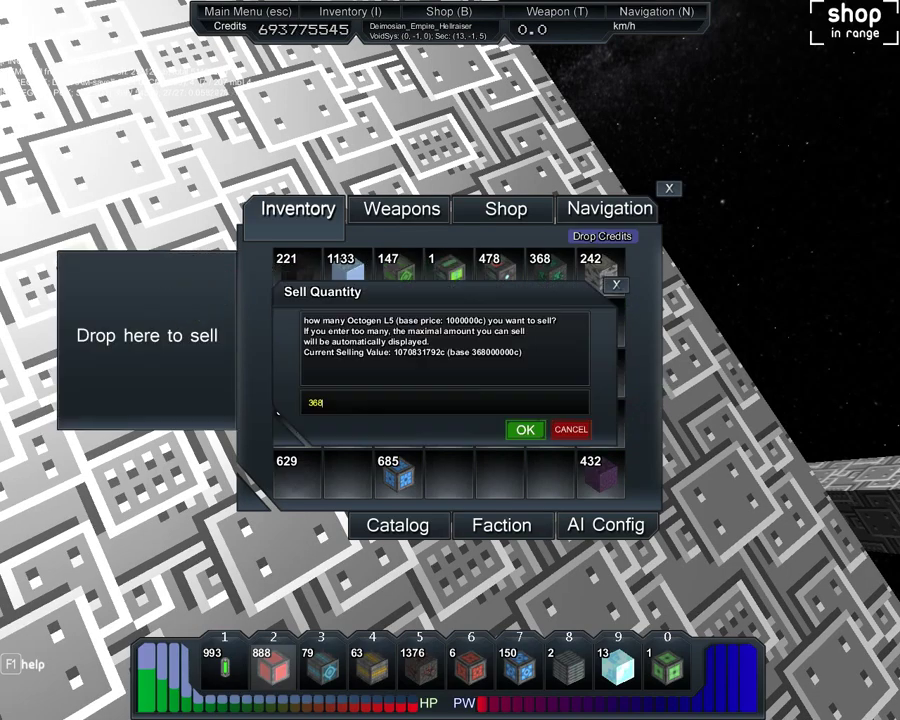
pyautogui.press('Return')
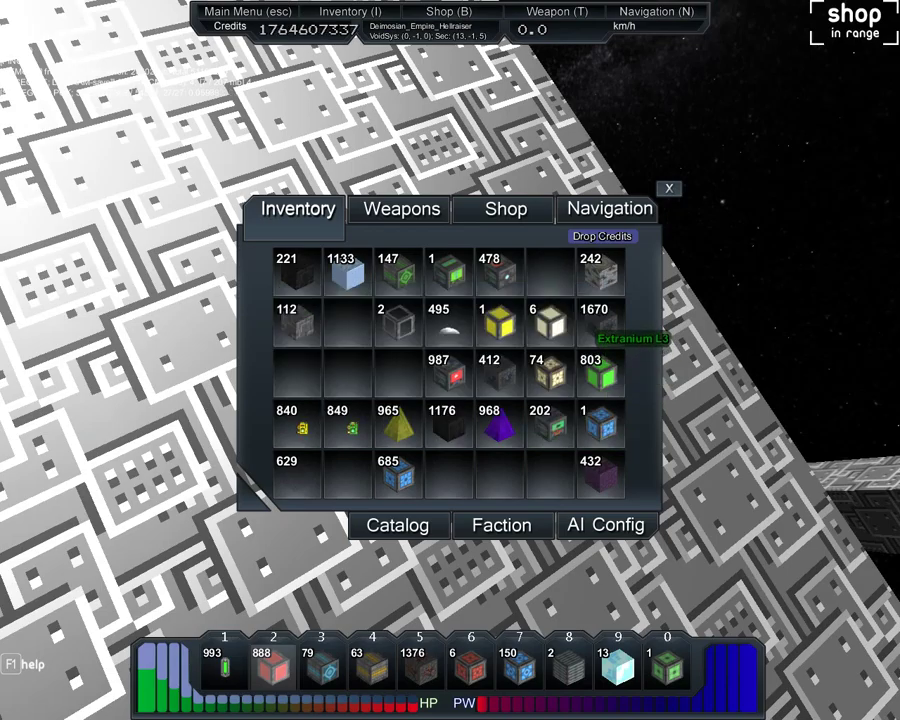
pyautogui.moveTo(639, 312); pyautogui.dragTo(205, 337)
pyautogui.press('Return')
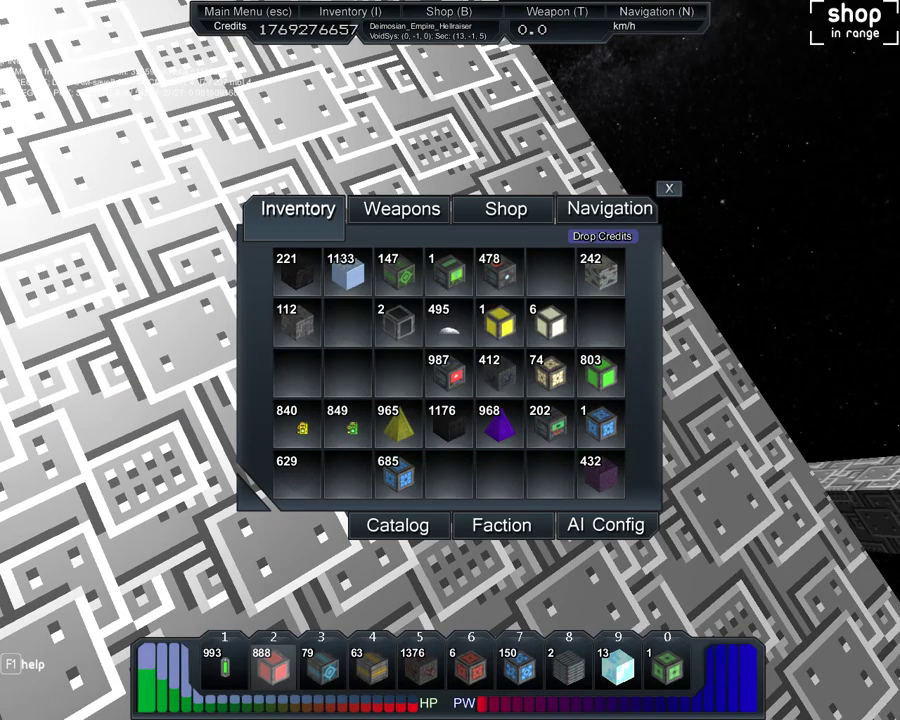
pyautogui.moveTo(498, 322); pyautogui.dragTo(150, 337)
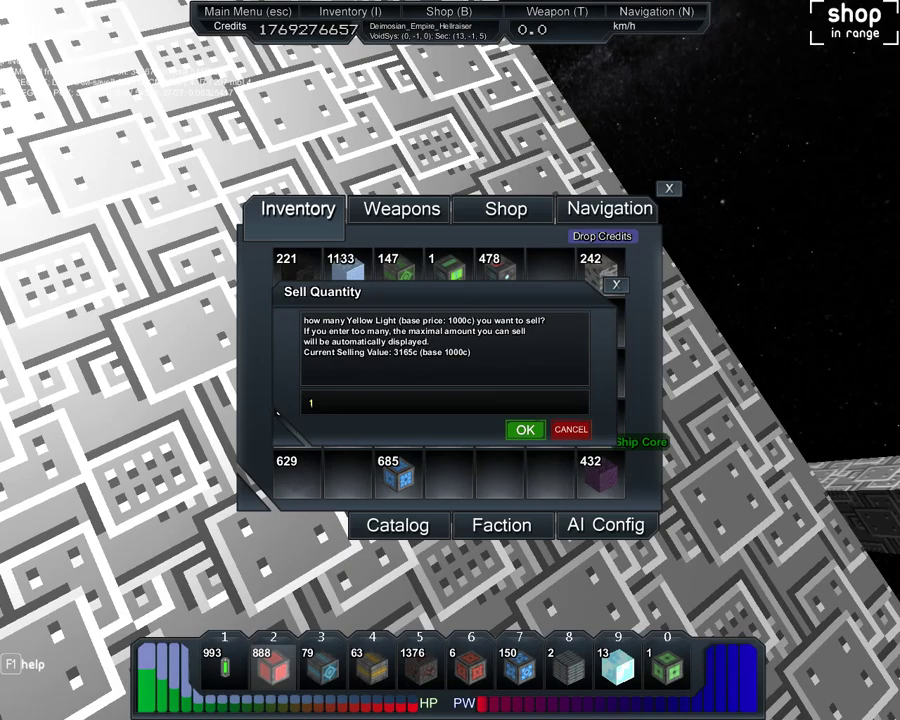
pyautogui.press('Return')
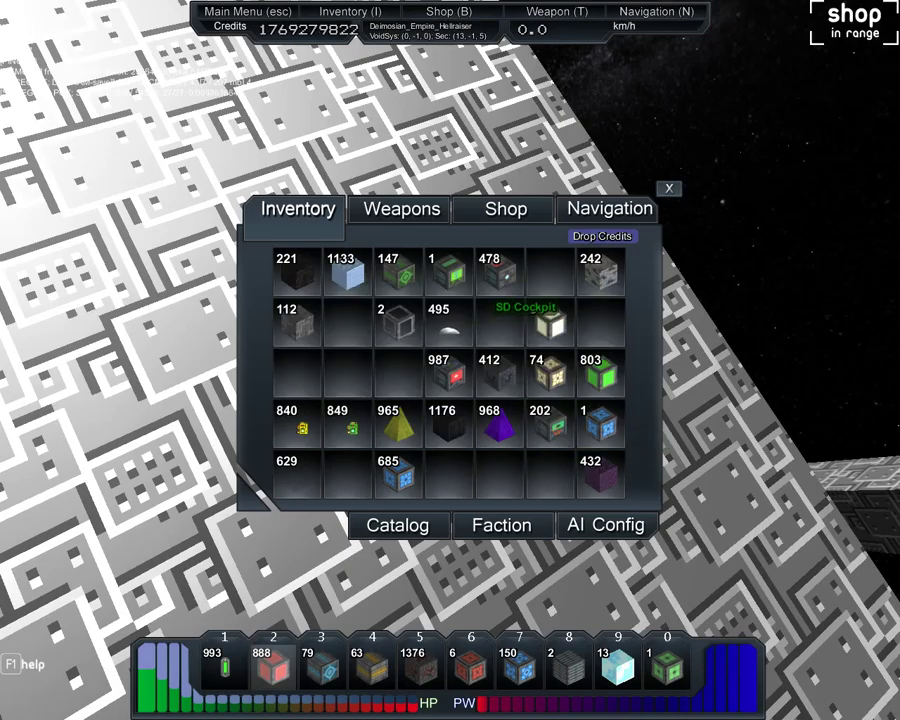
# - Sell the 478 SD Cockpit, 1133 ICE PLANET SURFACE and 495 Stone Fragment stacks
pyautogui.moveTo(548, 322); pyautogui.dragTo(150, 337)
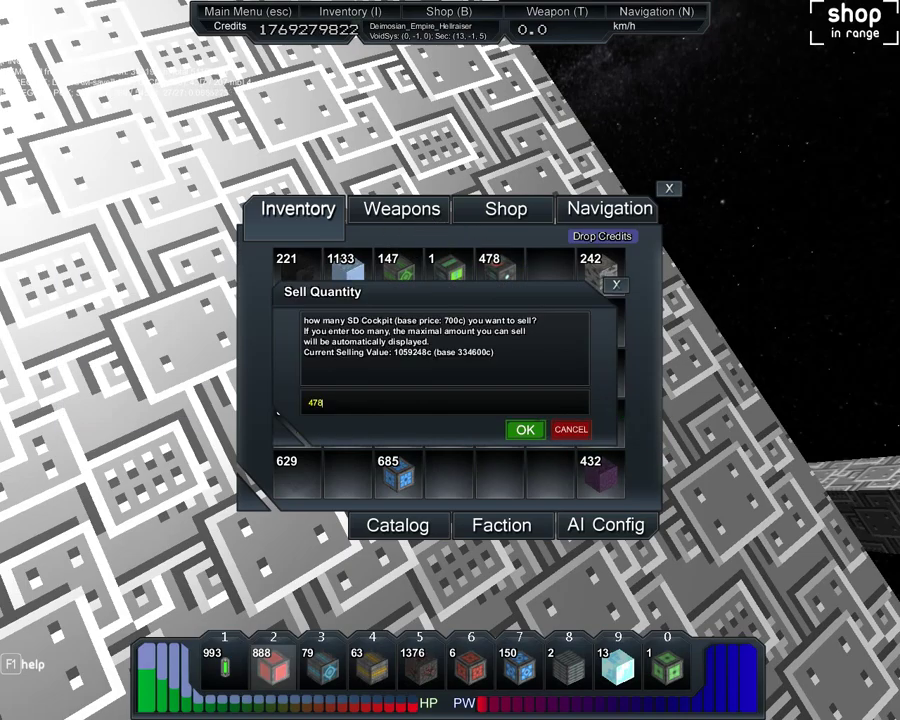
pyautogui.press('Return')
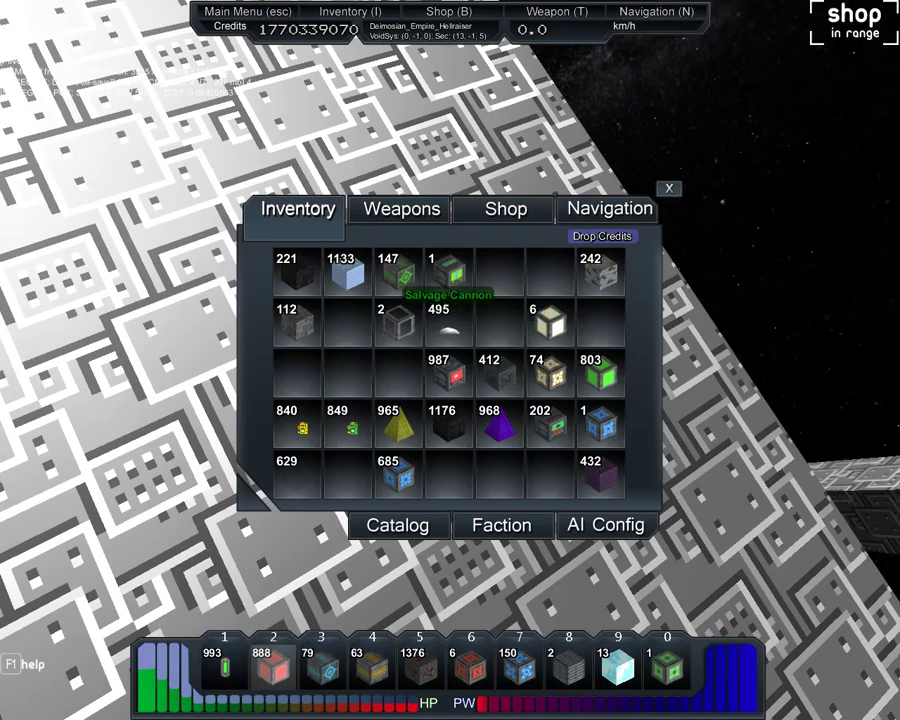
pyautogui.moveTo(345, 270); pyautogui.dragTo(150, 337)
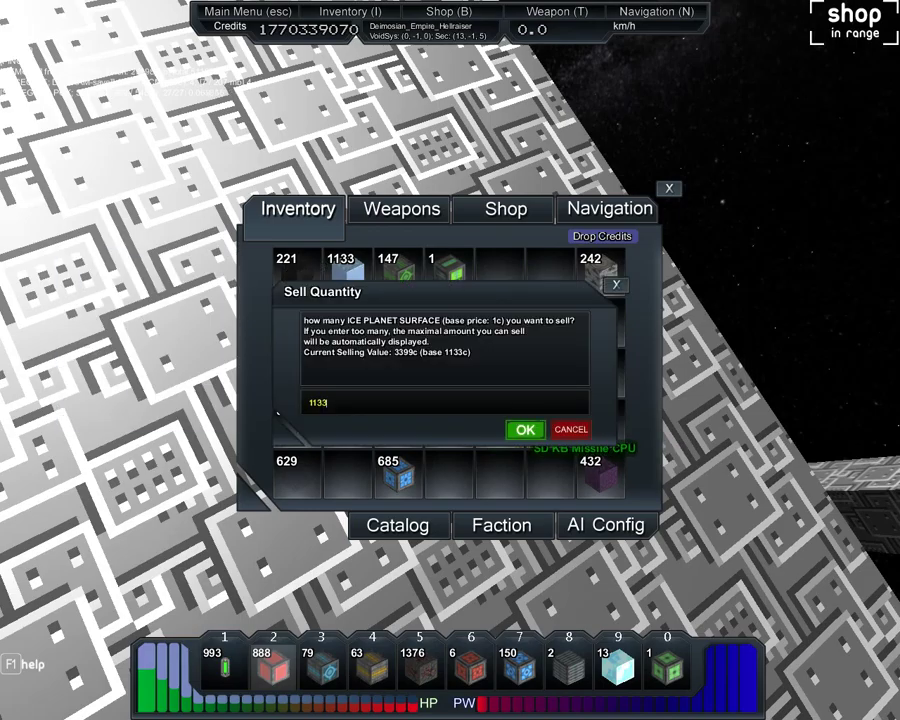
pyautogui.press('Return')
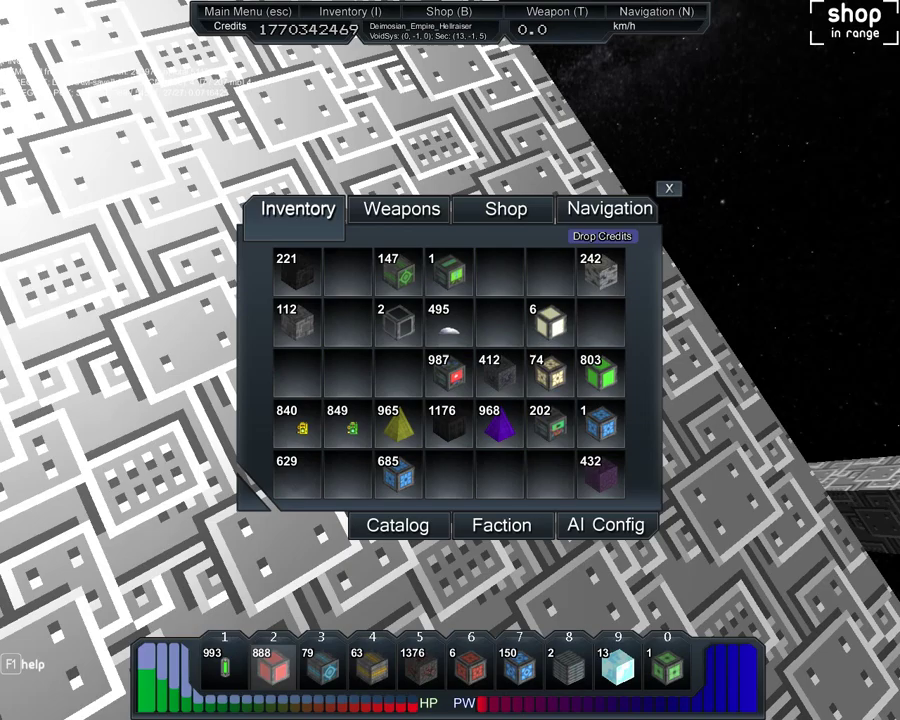
pyautogui.moveTo(438, 320); pyautogui.dragTo(100, 330)
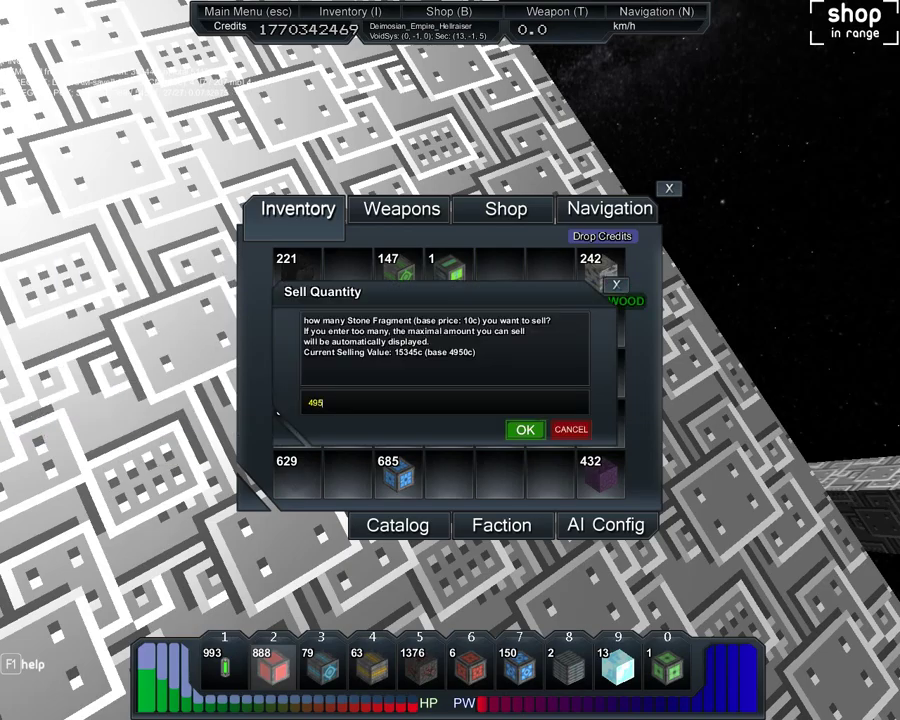
pyautogui.press('Return')
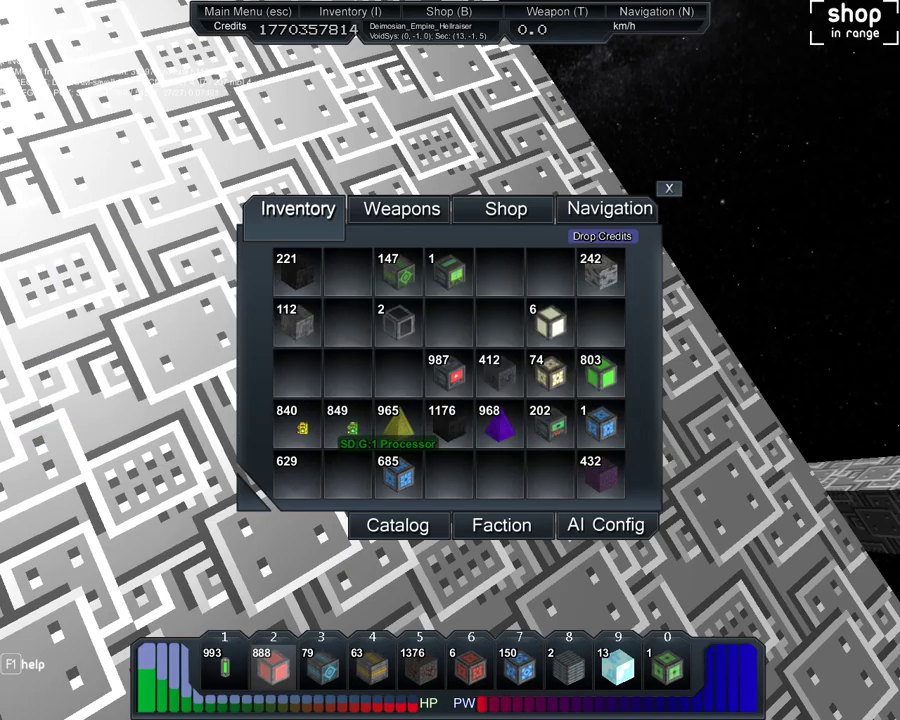
# - Sell the 849 SD G:1 Processors, 432 Purple Top Stuff, Glass Wedge and Extranium L5 stacks
pyautogui.moveTo(340, 428); pyautogui.dragTo(100, 330)
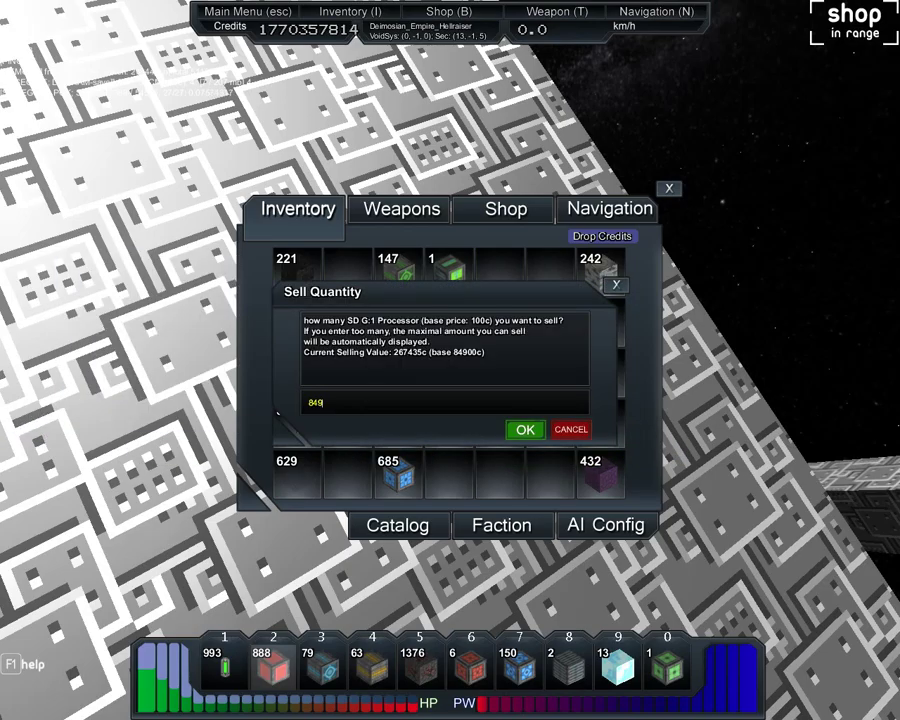
pyautogui.press('Return')
pyautogui.moveTo(600, 475); pyautogui.dragTo(100, 330)
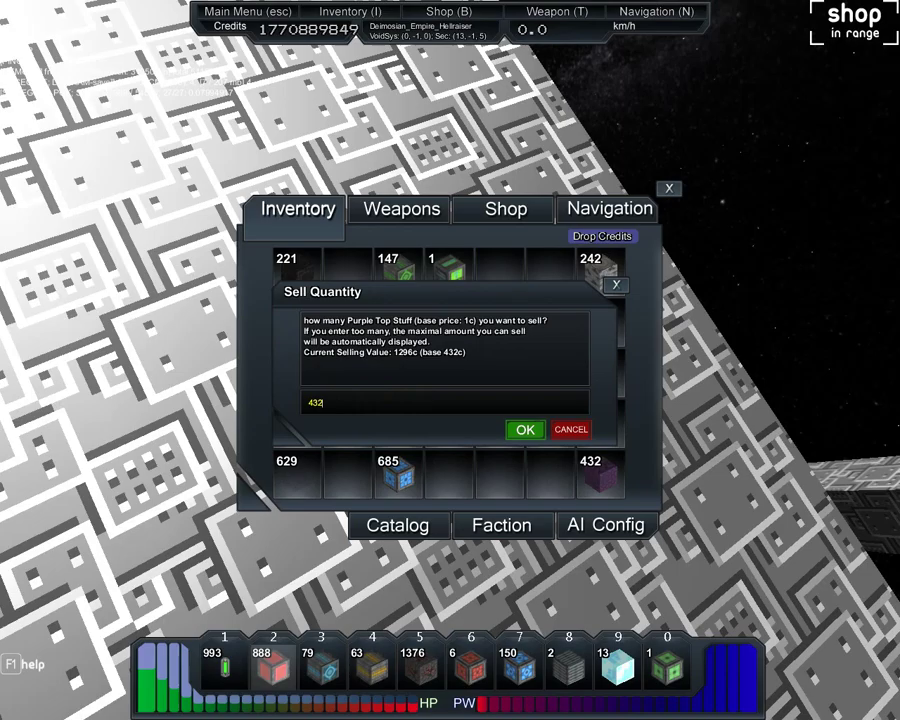
pyautogui.press('Return')
pyautogui.moveTo(211, 326); pyautogui.dragTo(150, 335)
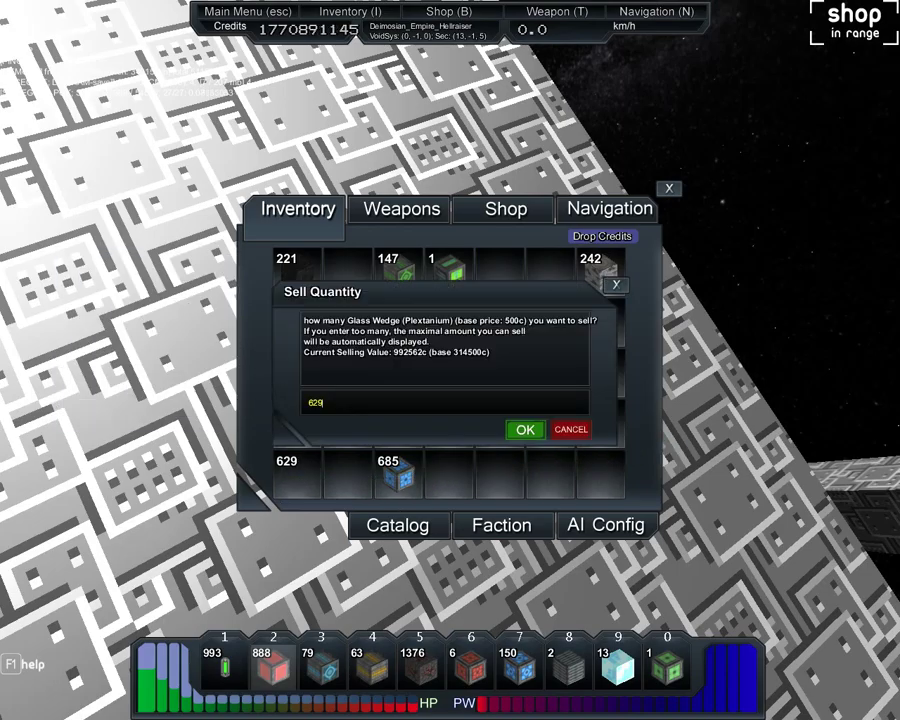
pyautogui.press('Return')
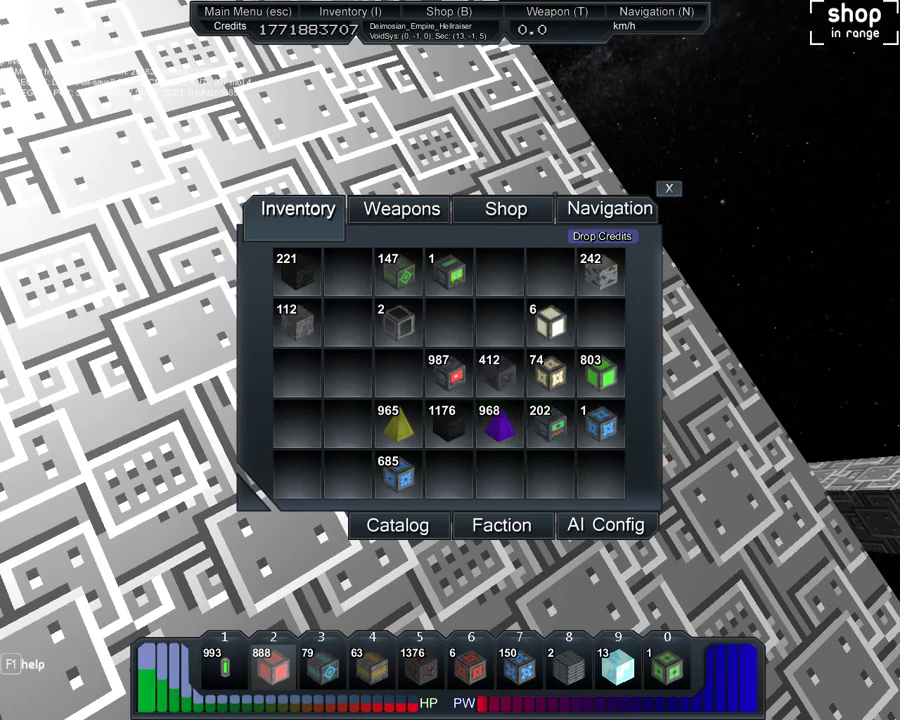
pyautogui.moveTo(460, 370); pyautogui.dragTo(150, 335)
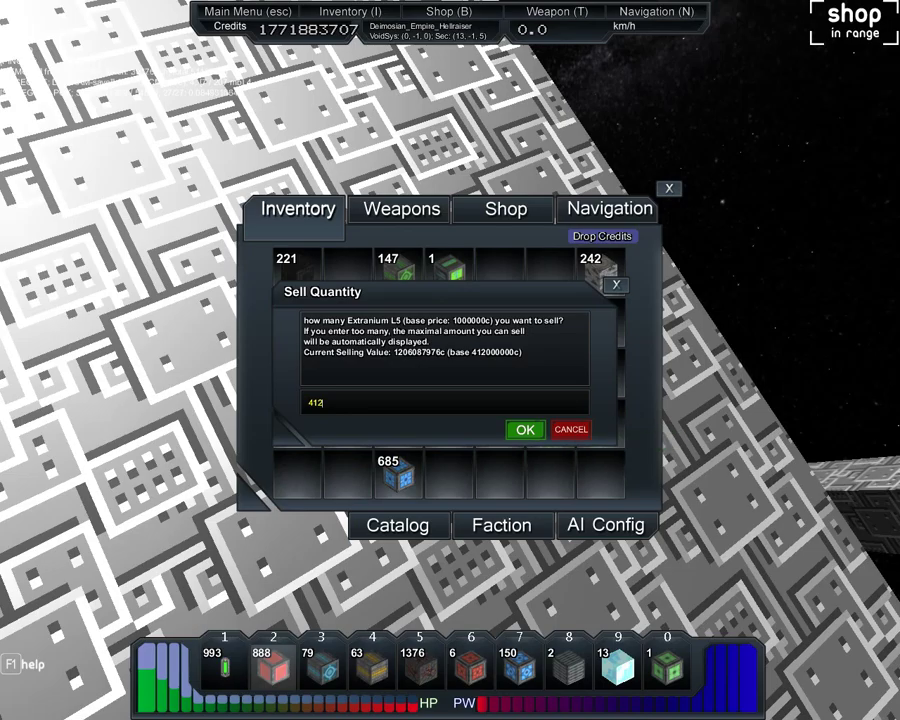
pyautogui.press('Return')
# - Sell the 1376 Quantagen L3, Ice Crystal, purple hull corner and yellow pyramid stacks
pyautogui.moveTo(412, 665); pyautogui.dragTo(150, 335)
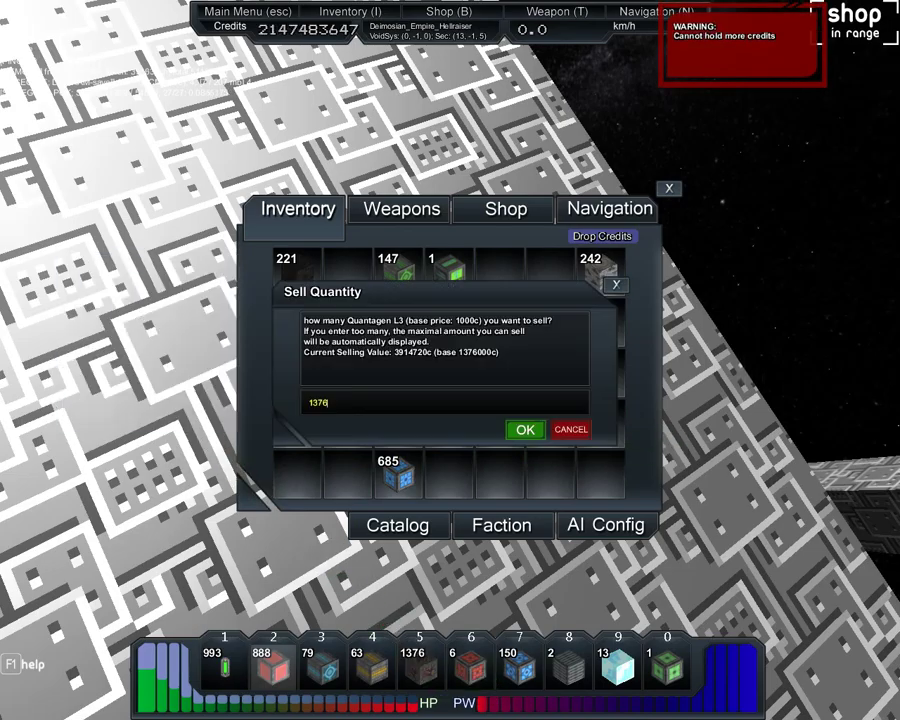
pyautogui.press('Return')
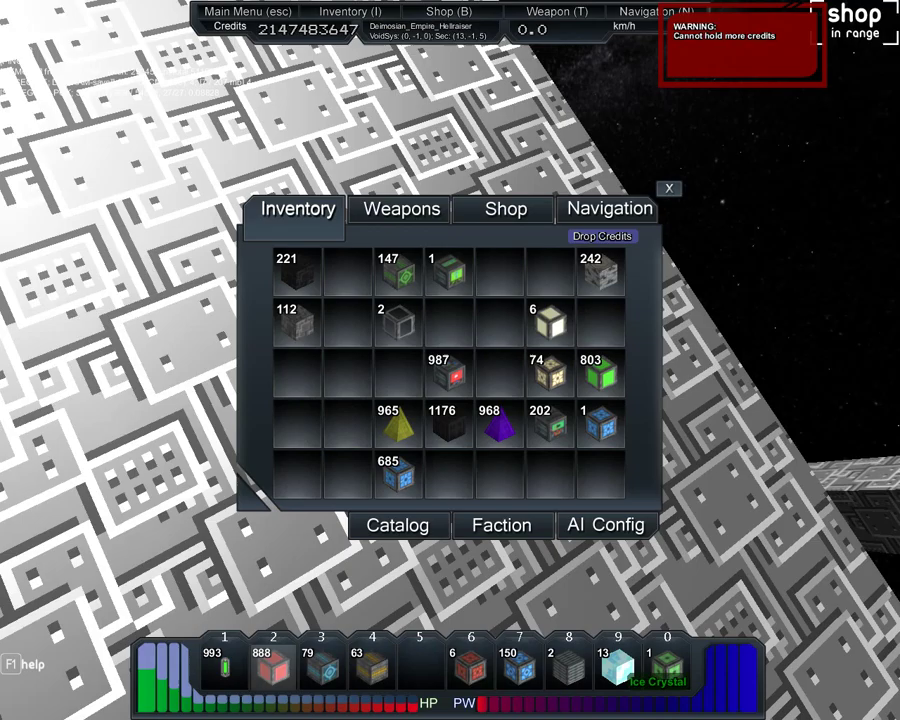
pyautogui.moveTo(618, 665); pyautogui.dragTo(140, 282)
pyautogui.press('Return')
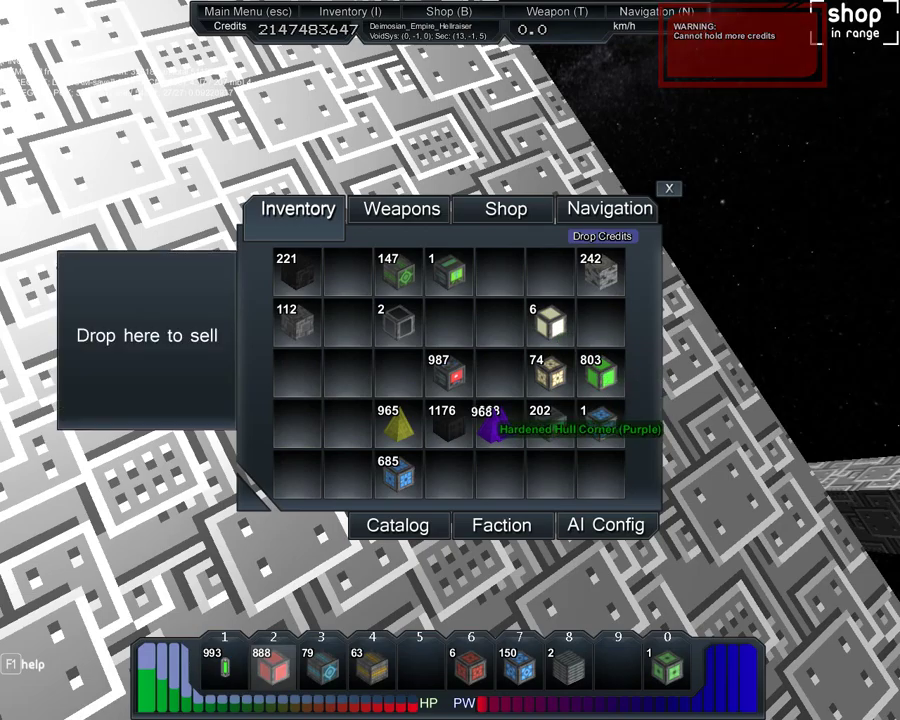
pyautogui.moveTo(489, 425); pyautogui.dragTo(157, 355)
pyautogui.press('Return')
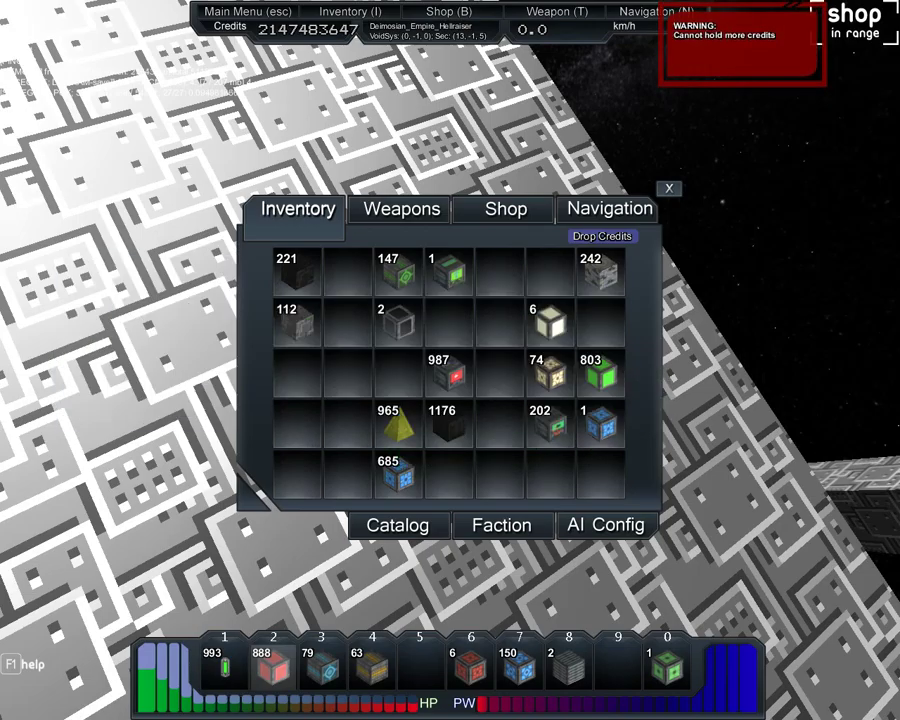
pyautogui.moveTo(390, 425)
pyautogui.mouseDown()
pyautogui.moveTo(337, 385)
pyautogui.moveTo(147, 335)
pyautogui.mouseUp()
pyautogui.press('Return')
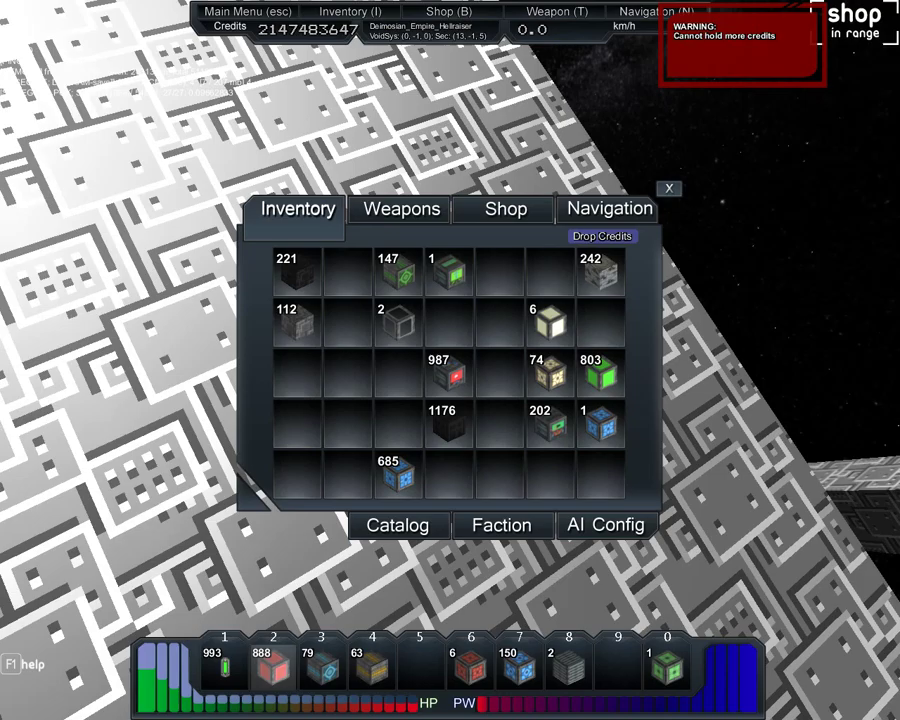
# - Sell the 993 green paint, the two grey cubes and the 803 green blocks
pyautogui.moveTo(224, 665)
pyautogui.mouseDown()
pyautogui.moveTo(147, 486)
pyautogui.moveTo(105, 345)
pyautogui.mouseUp()
pyautogui.press('Return')
pyautogui.moveTo(567, 665)
pyautogui.mouseDown()
pyautogui.moveTo(233, 380)
pyautogui.moveTo(150, 268)
pyautogui.mouseUp()
pyautogui.press('Return')
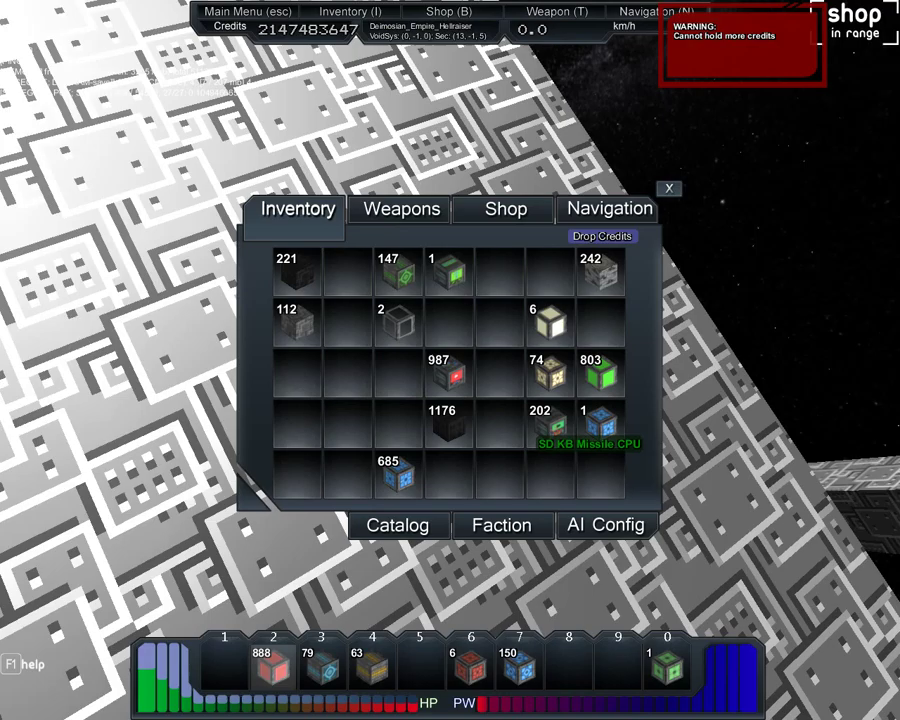
pyautogui.moveTo(600, 372)
pyautogui.mouseDown()
pyautogui.moveTo(555, 378)
pyautogui.moveTo(150, 340)
pyautogui.mouseUp()
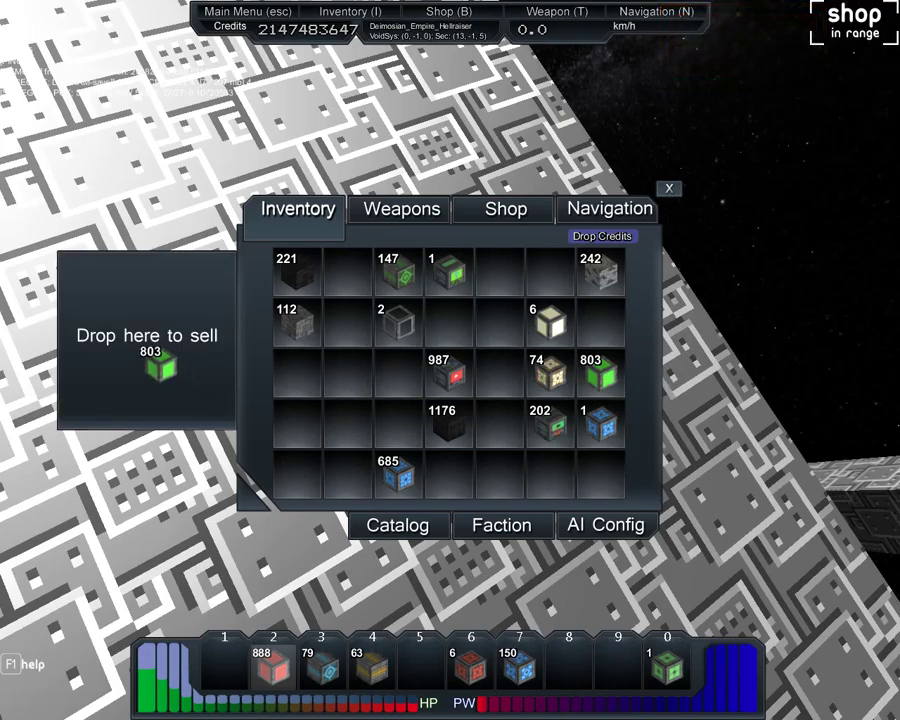
pyautogui.press('Return')
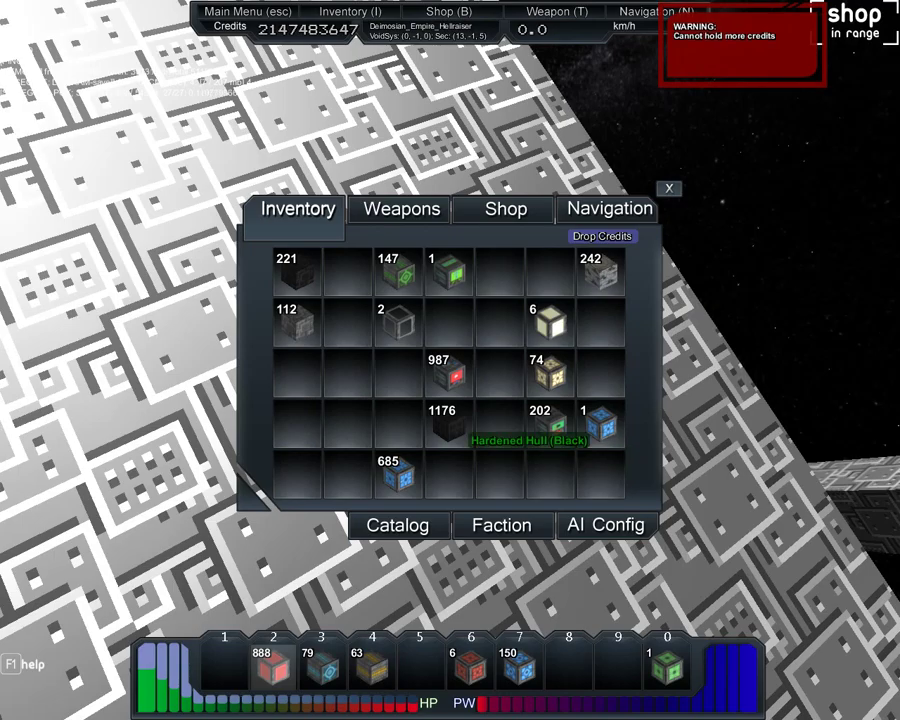
# - Sell the 685 Build Blocks and split one d1000 Missile CPU off its stack
pyautogui.moveTo(400, 478); pyautogui.dragTo(160, 390)
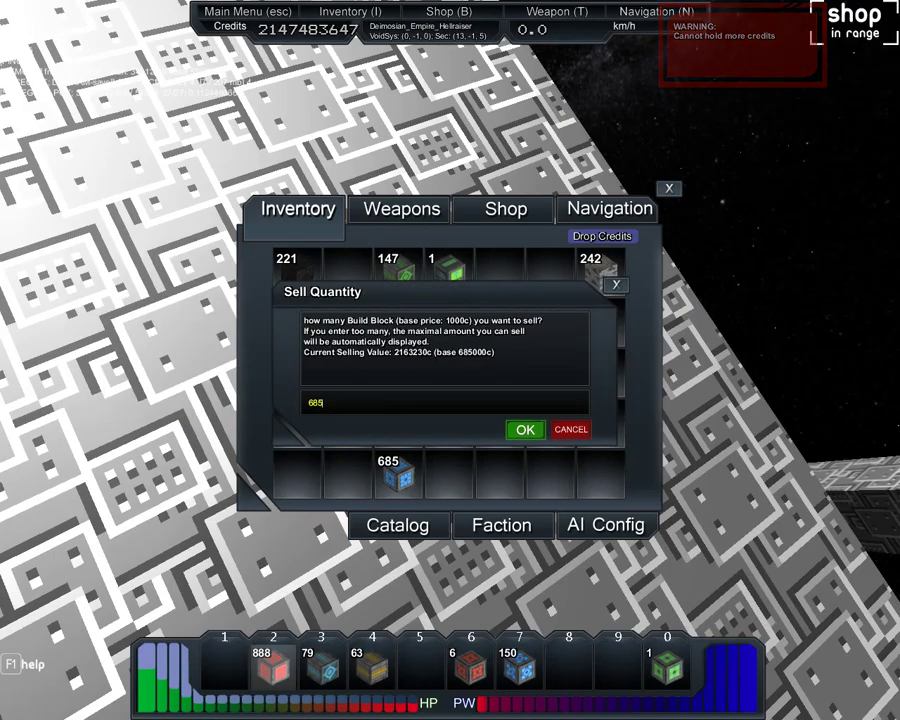
pyautogui.press('Return')
pyautogui.rightClick(603, 425)
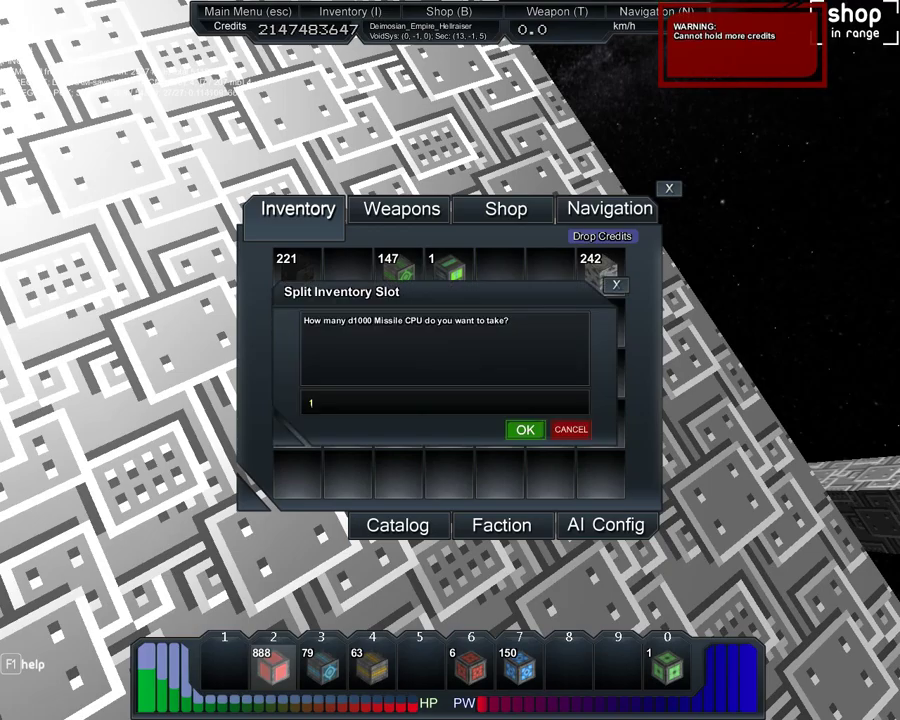
pyautogui.press('Return')
# - Sell the remaining d1000 Missile CPUs but cancel the sale of the 202 SD KB Missile CPUs
pyautogui.moveTo(448, 375); pyautogui.dragTo(140, 335)
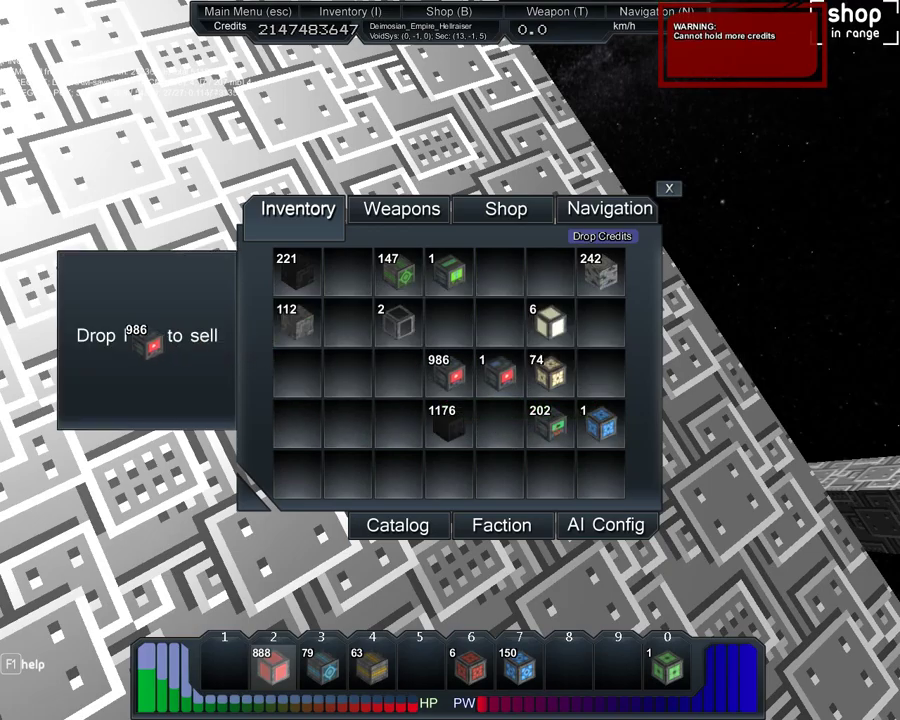
pyautogui.click(522, 427)
pyautogui.moveTo(550, 425); pyautogui.dragTo(140, 335)
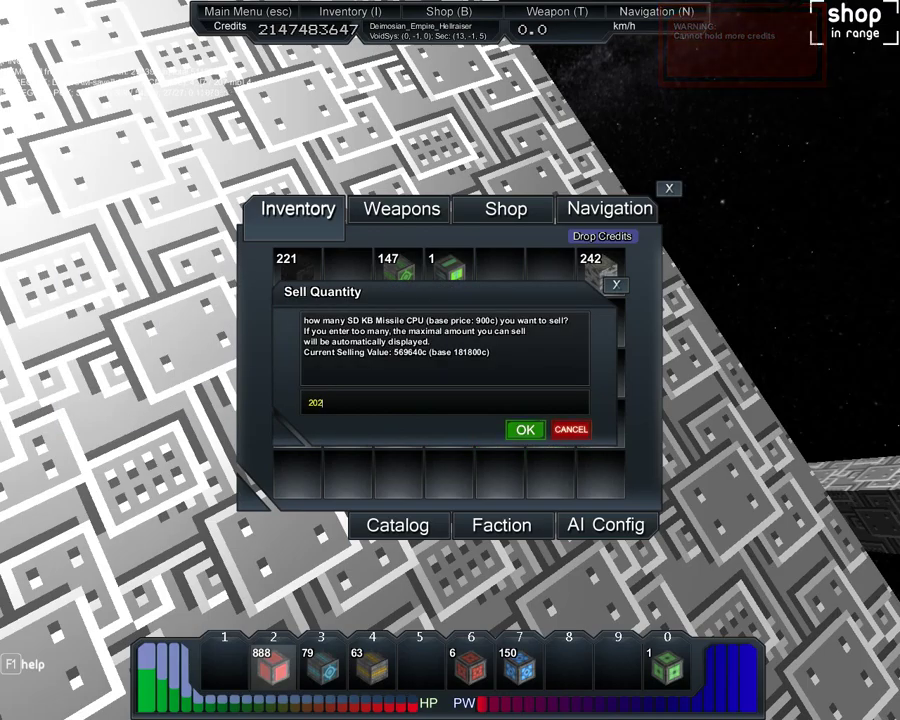
pyautogui.click(525, 429)
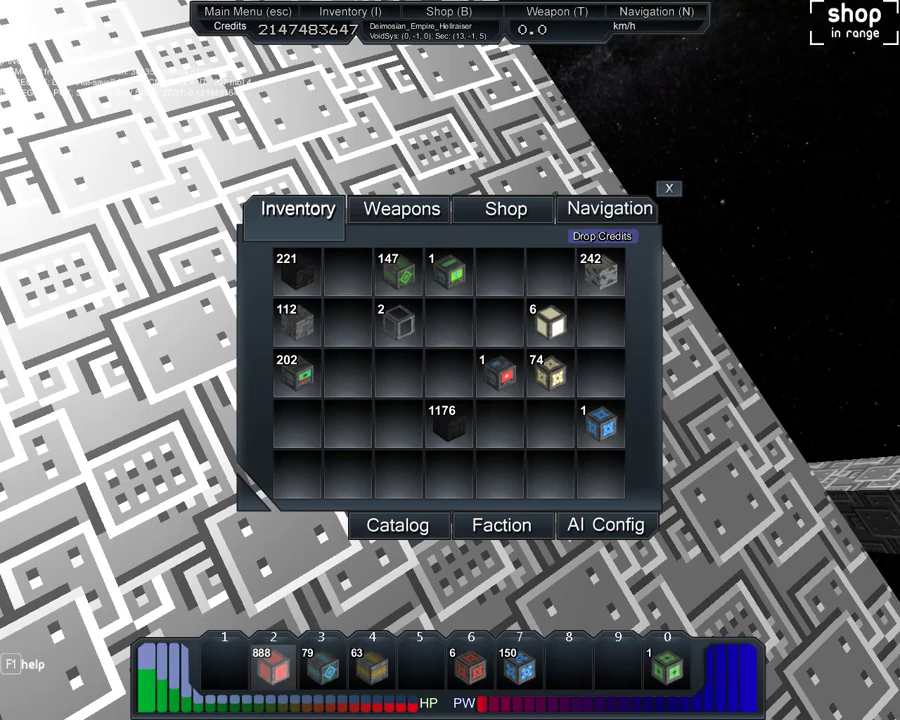